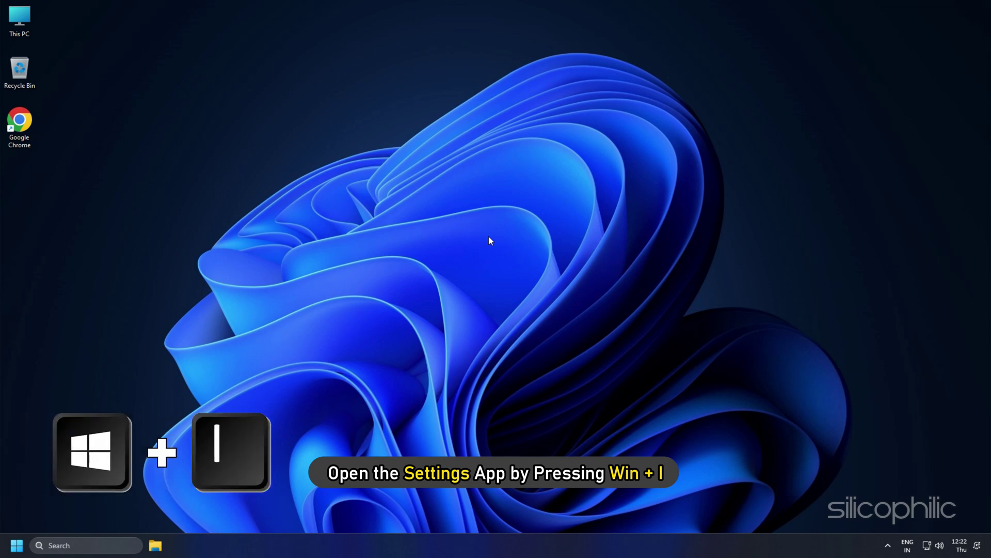
Search Windows Settings for 'game mode' and open the Game Mode page
key("super+i")
type("game mode")
key("Return")
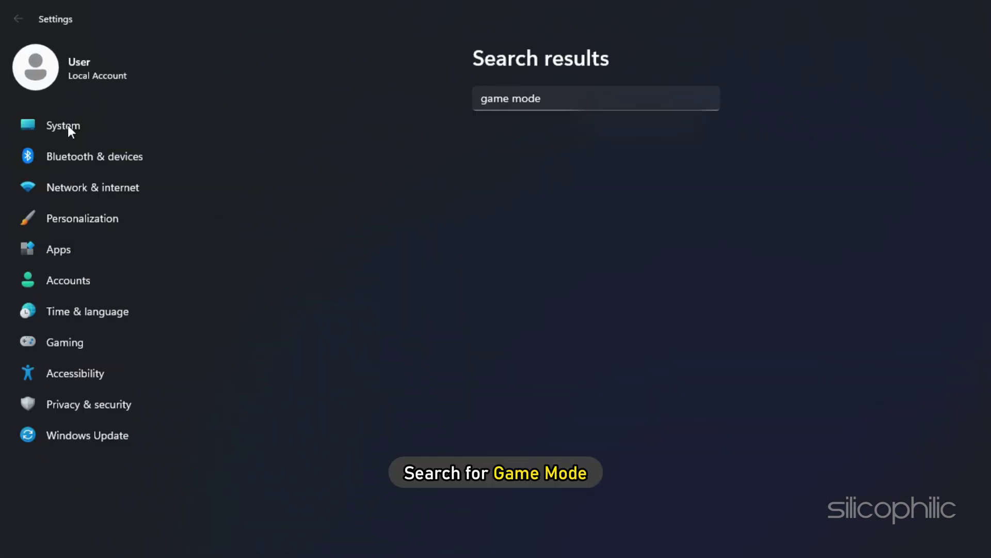
left_click(621, 214)
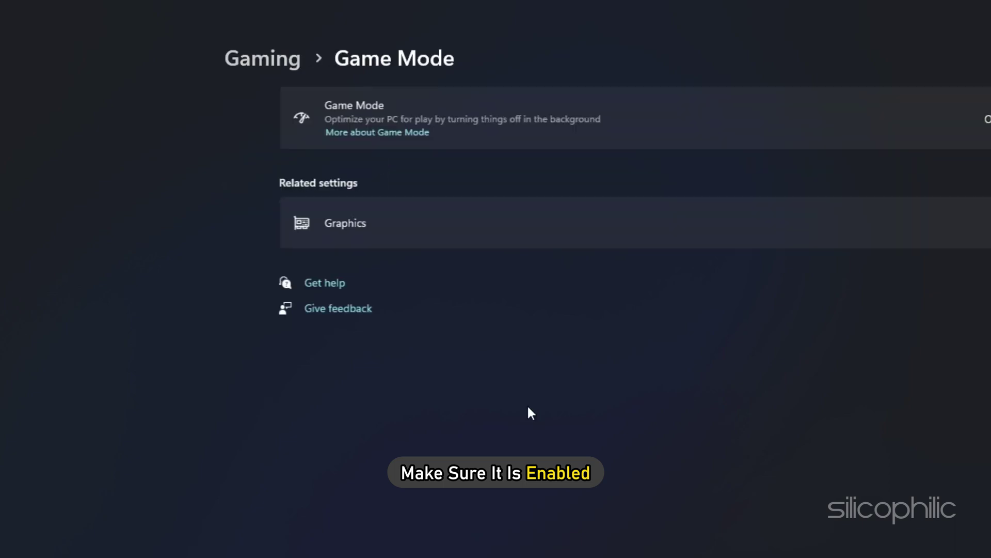
Turn Game Mode on, then go to Gaming › Xbox Game Bar settings
left_click(974, 122)
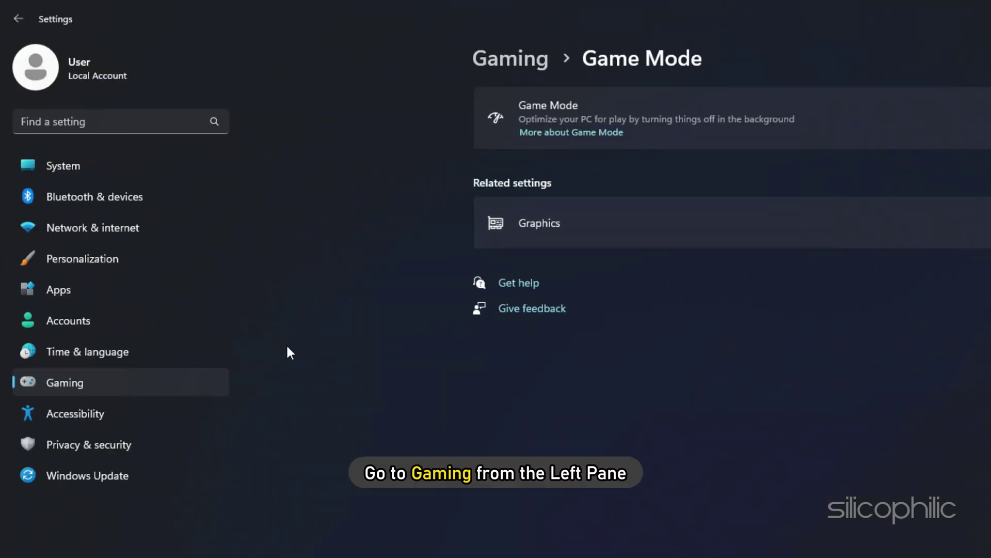
left_click(53, 387)
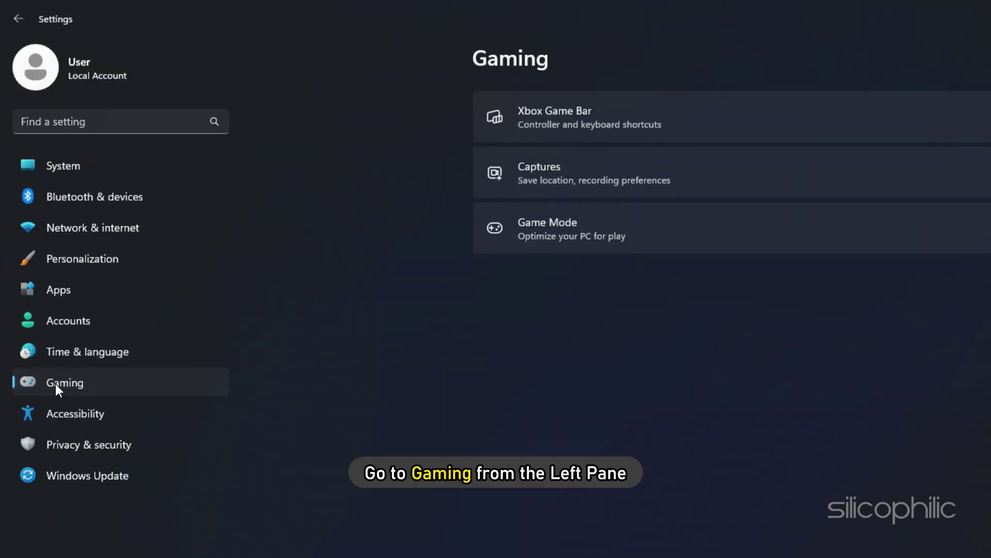
left_click(336, 115)
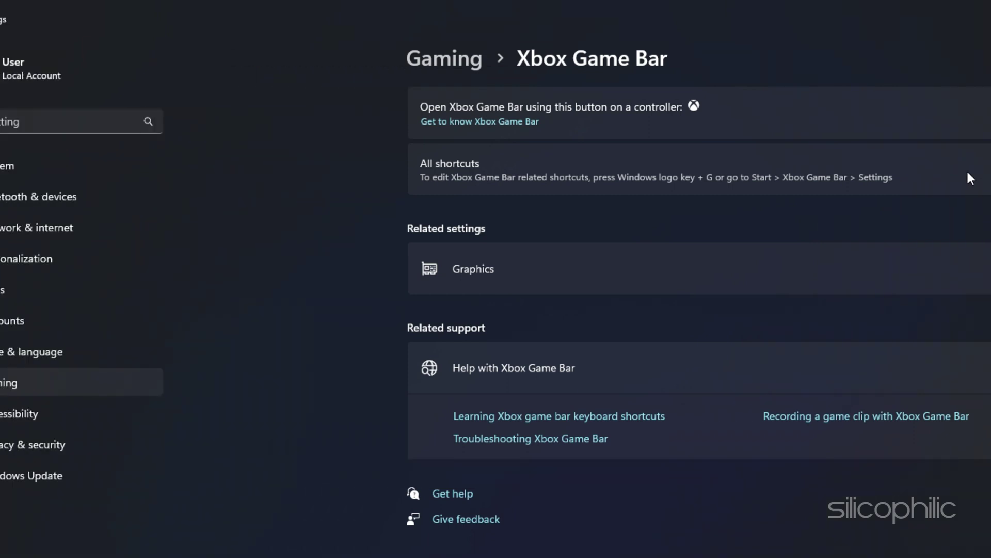
Open Xbox Game Bar's Advanced options from Apps › Installed apps
left_click(64, 292)
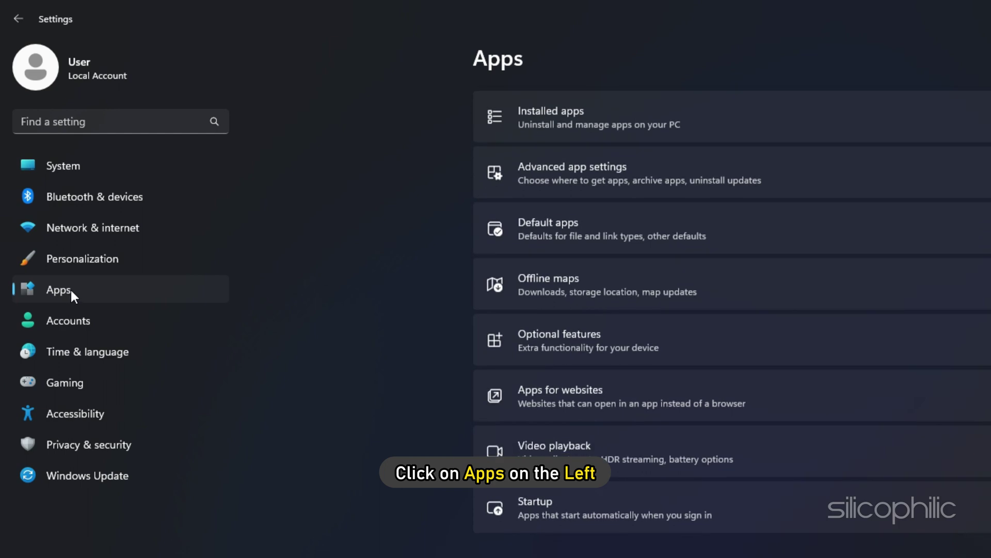
left_click(547, 111)
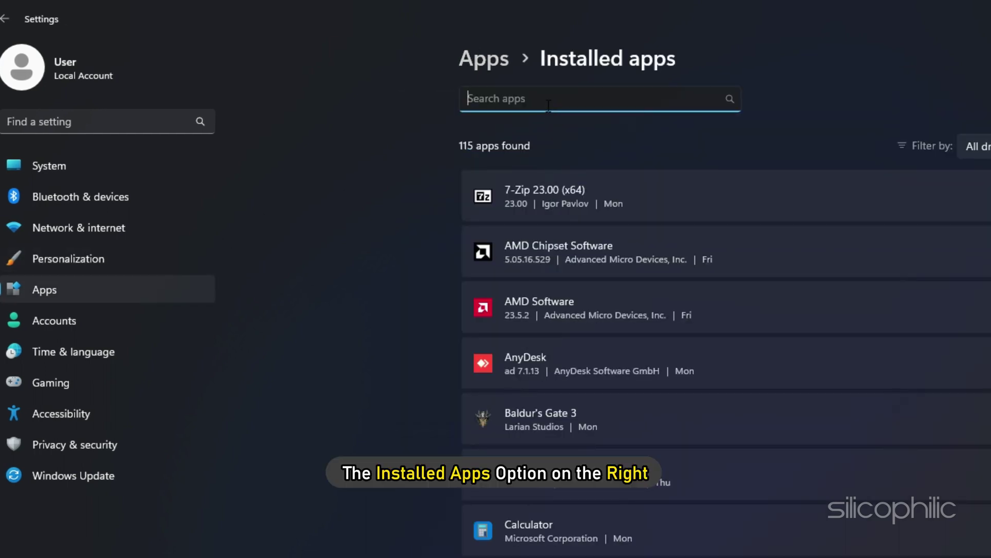
scroll(413, 529, "down", 20)
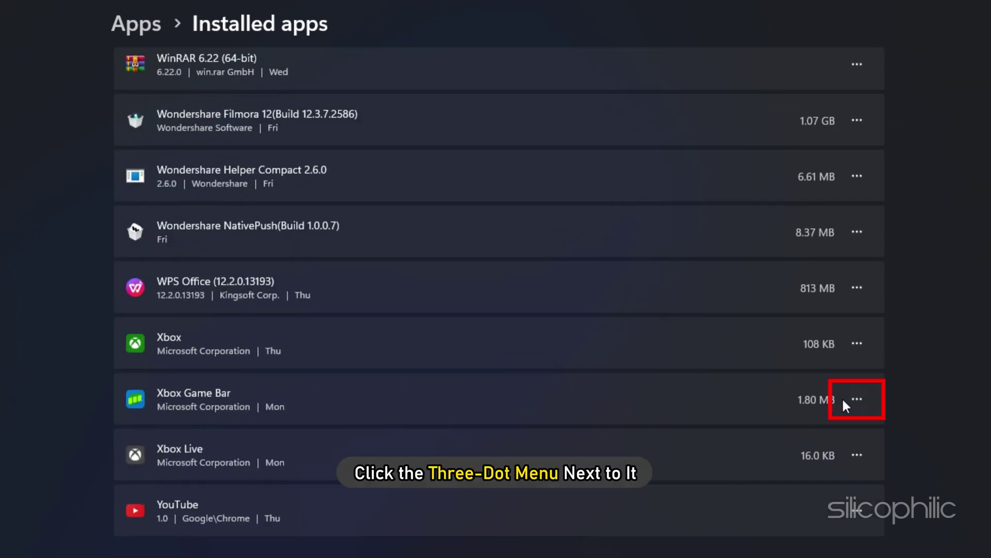
left_click(857, 398)
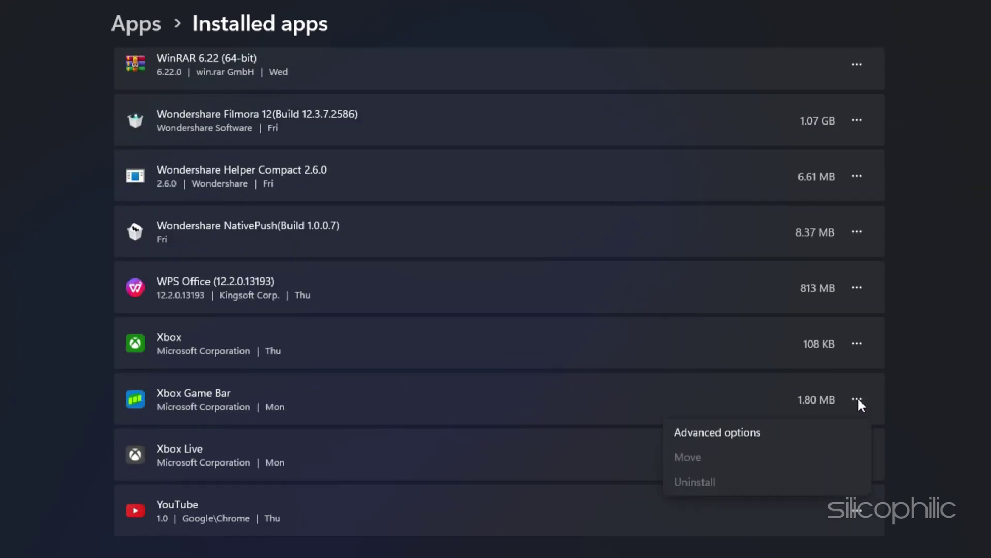
left_click(739, 432)
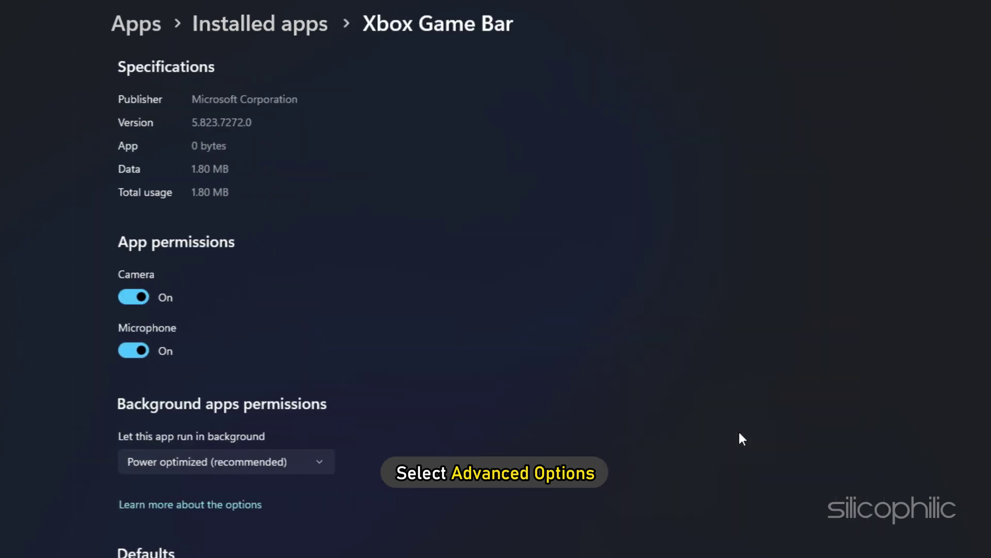
Set Xbox Game Bar's 'Let this app run in background' to Never
scroll(348, 227, "down", 2)
scroll(349, 244, "down", 2)
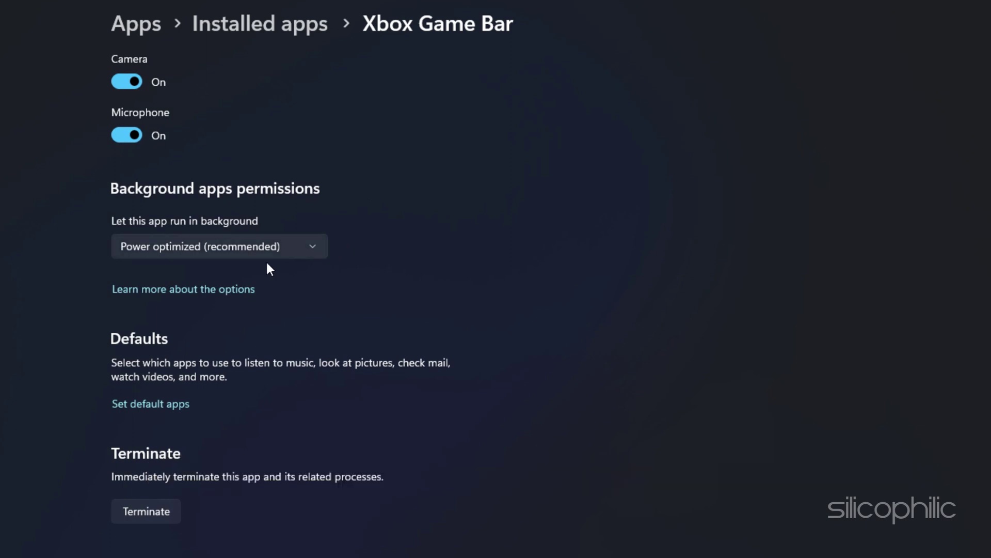
left_click(308, 248)
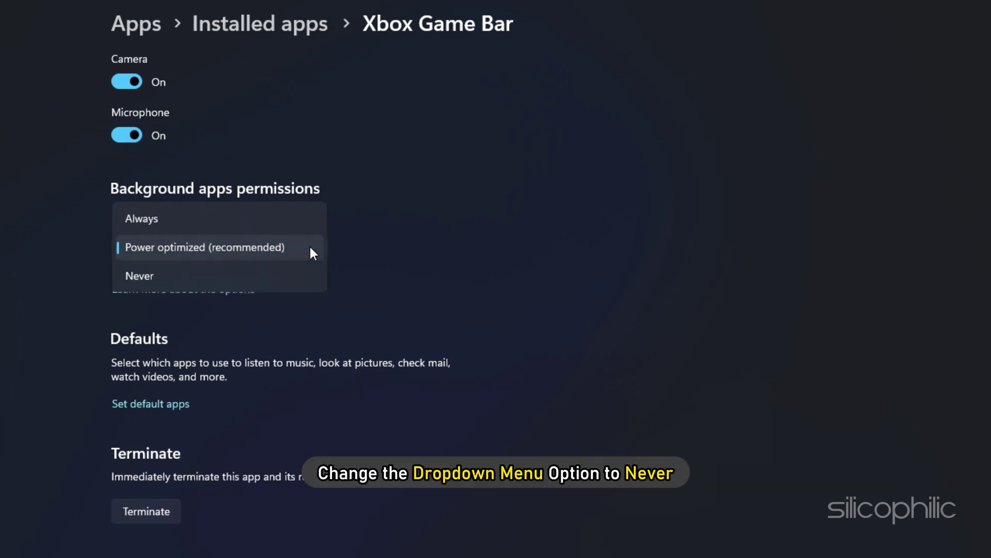
left_click(141, 277)
scroll(323, 431, "down", 4)
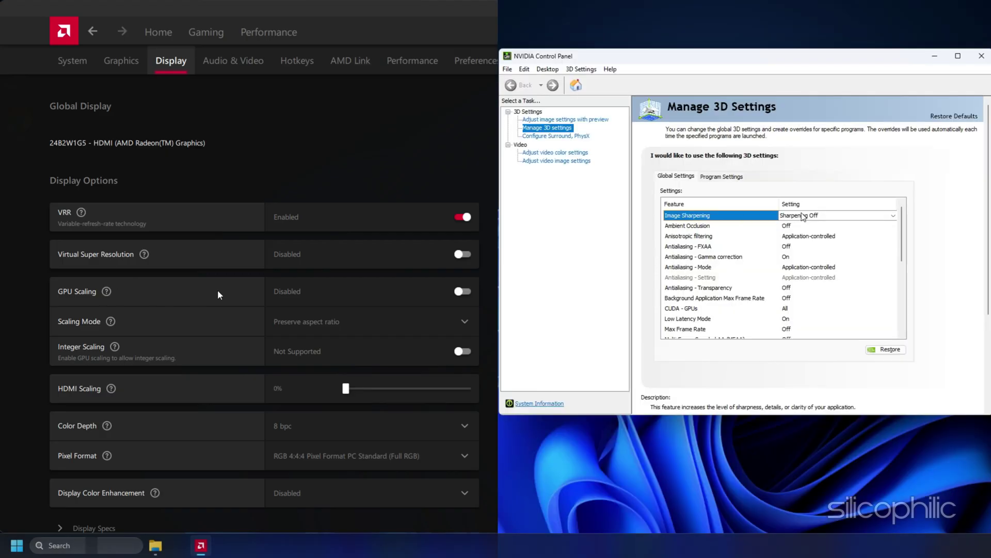
Switch global Image Sharpening On (sharpen 0.50, film grain 0.17) and apply the 3D settings
left_click(836, 215)
left_click(797, 254)
left_click(930, 361)
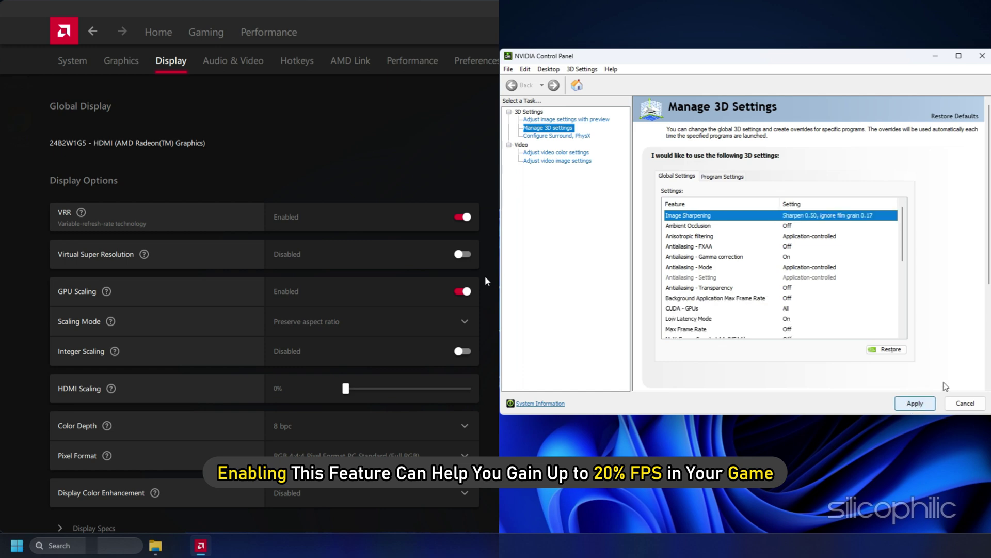
left_click(913, 404)
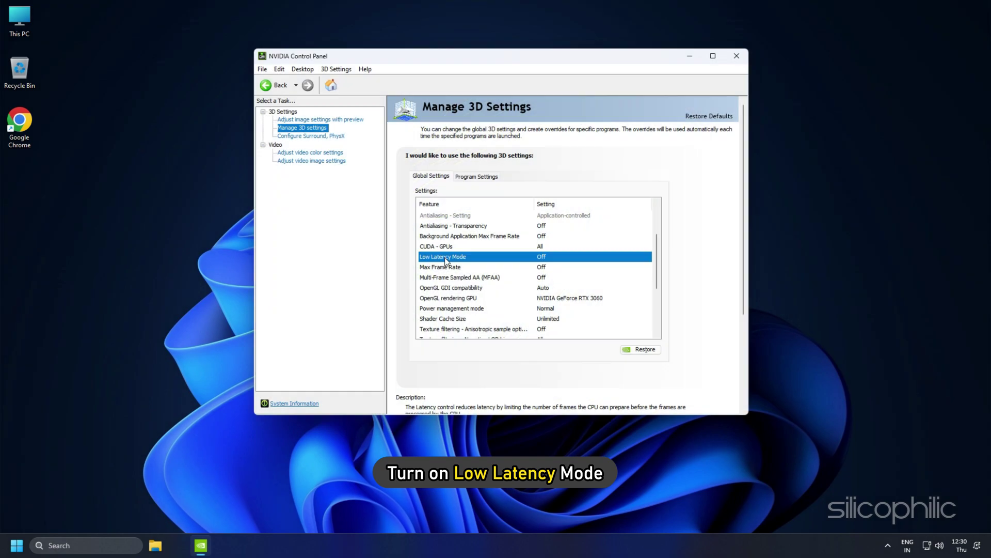
Choose On from the Low Latency Mode drop-down in Global Settings
left_click(541, 257)
left_click(639, 256)
left_click(555, 275)
scroll(555, 273, "up", 2)
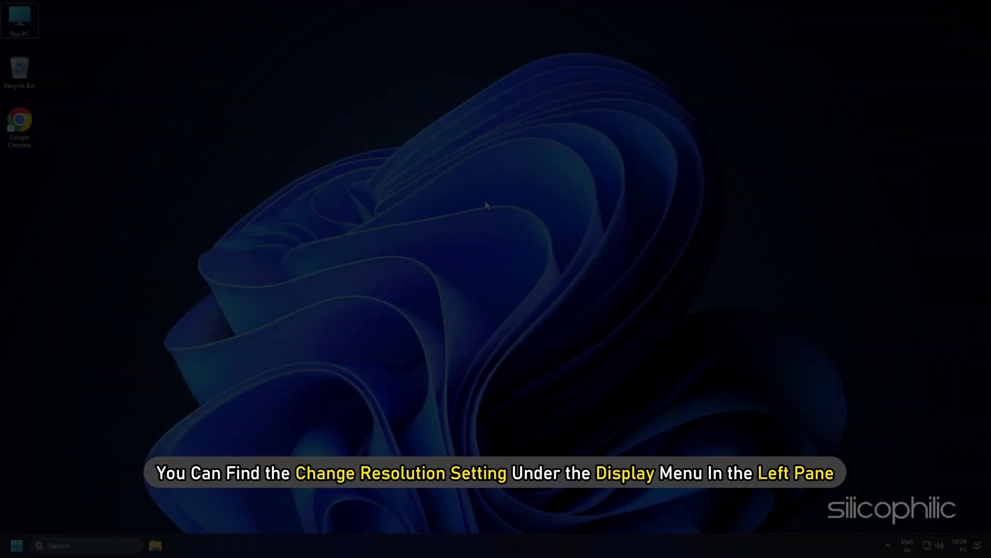
Open Display settings from the desktop menu and keep resolution at 1920 × 1080 (Recommended)
right_click(488, 203)
left_click(496, 283)
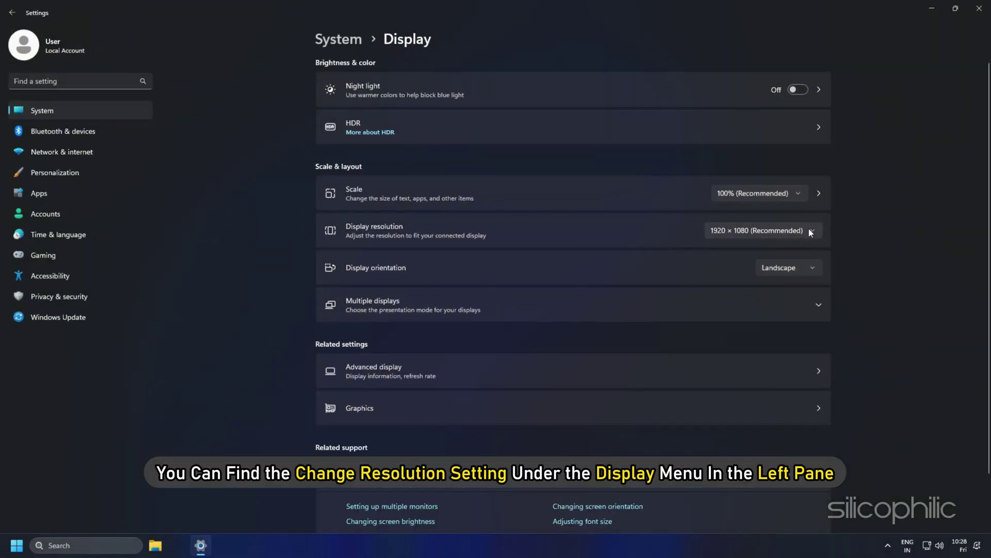
left_click(810, 231)
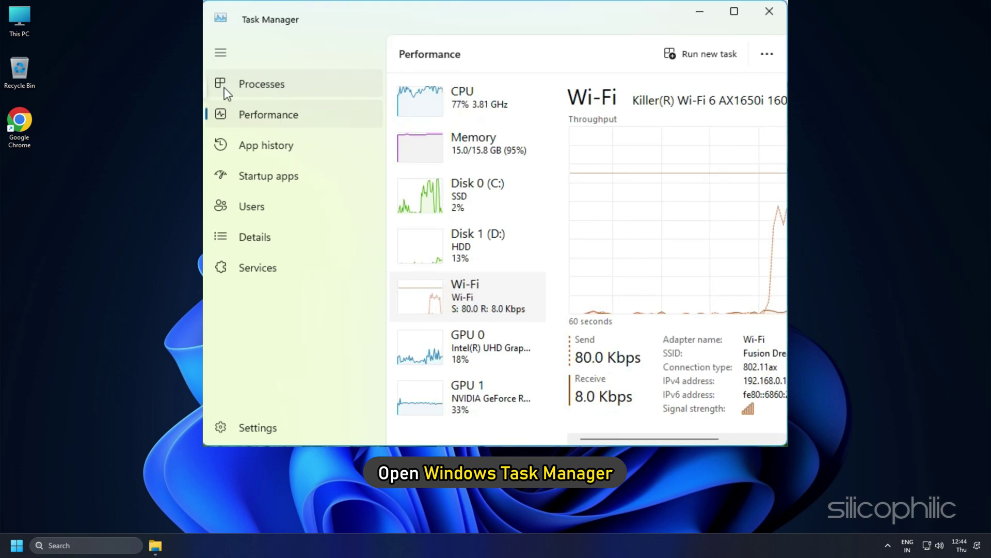
Set Madden24_Trial.exe to High priority in Task Manager's Details list and confirm
left_click(250, 235)
scroll(562, 209, "down", 20)
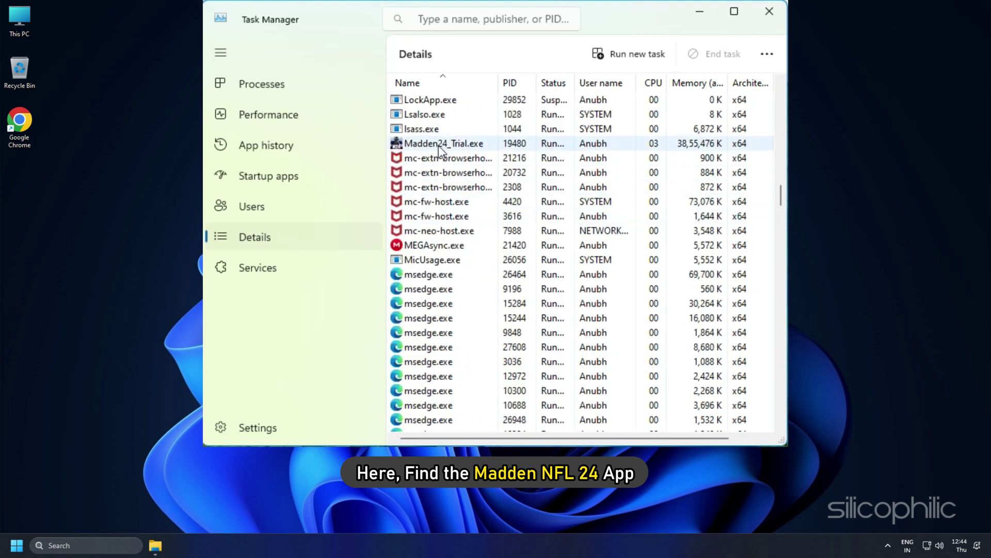
right_click(438, 146)
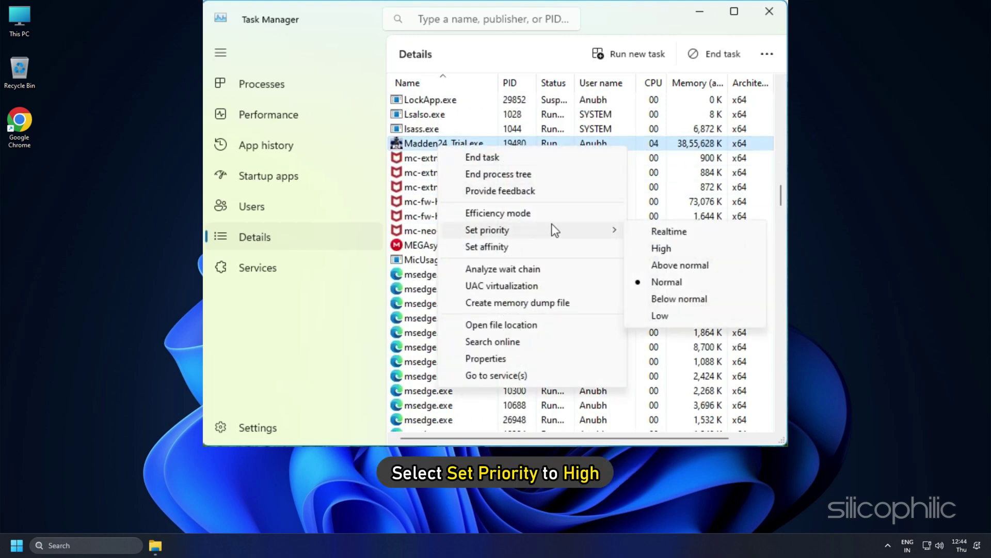
left_click(640, 251)
left_click(553, 299)
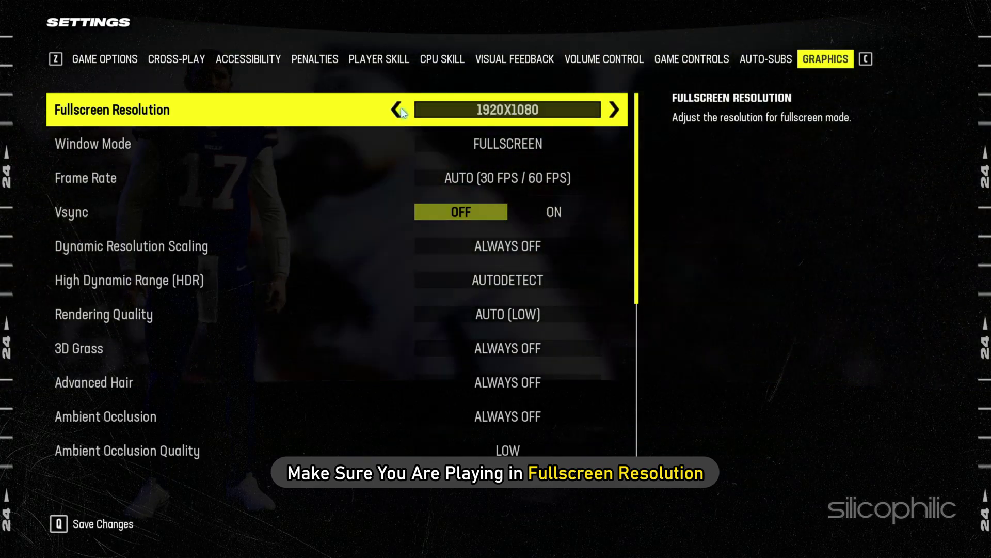
Keep fullscreen resolution at 1920X1080 and set Dynamic Resolution Scaling to Always Off
left_click(613, 110)
left_click(613, 110)
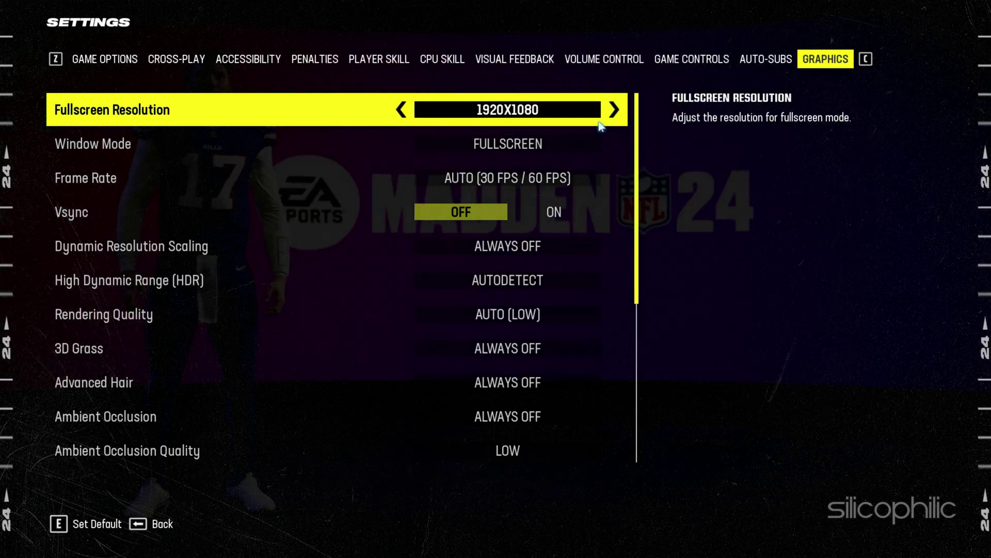
key("Down")
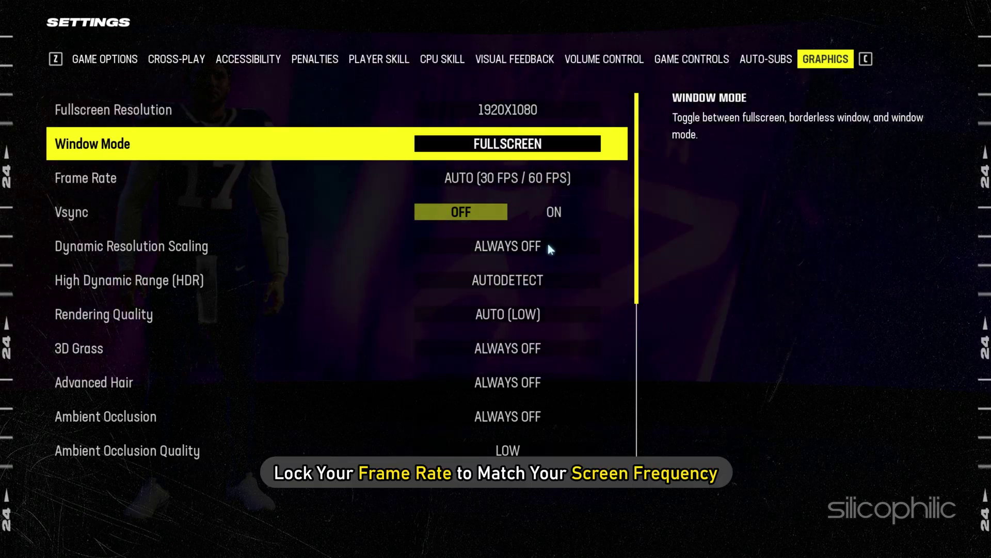
key("Down")
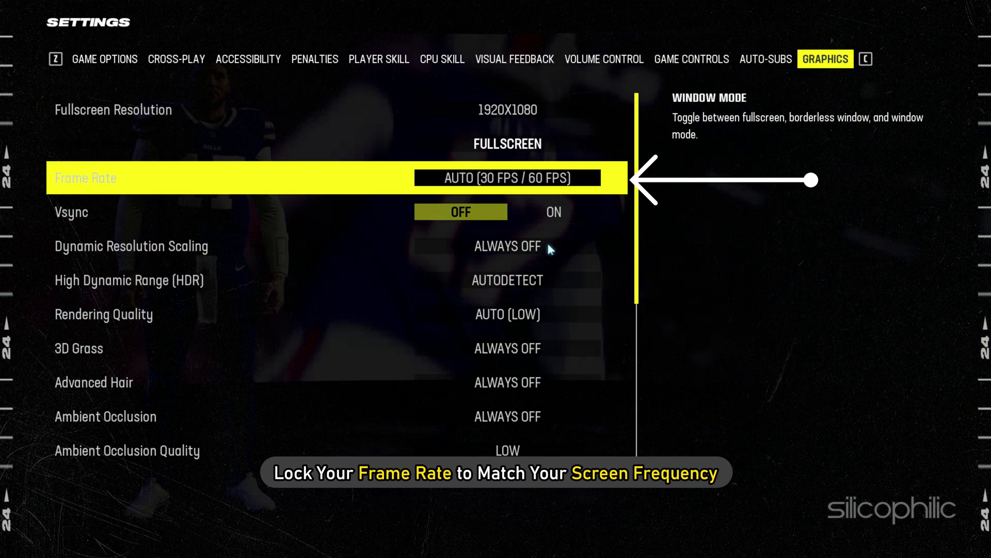
left_click(614, 246)
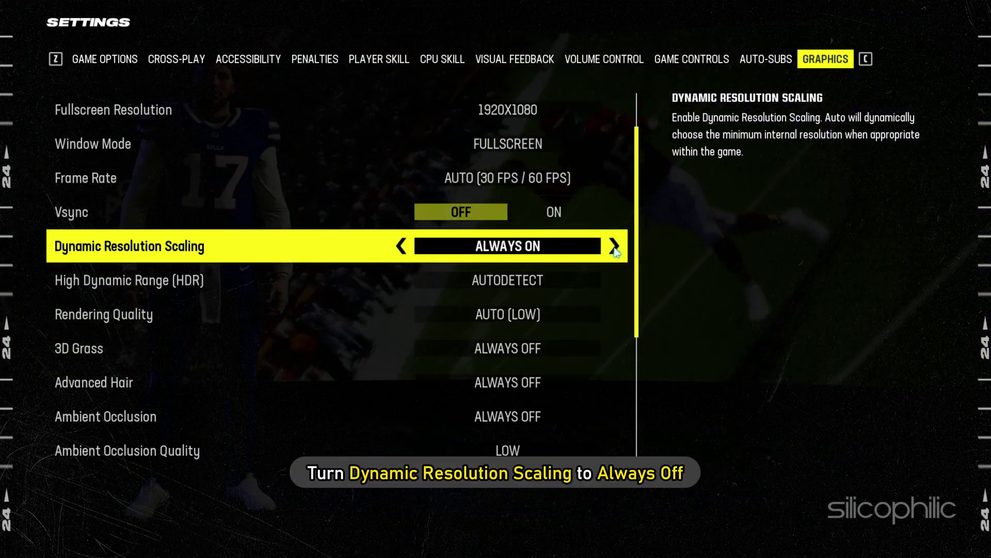
left_click(614, 246)
left_click(614, 246)
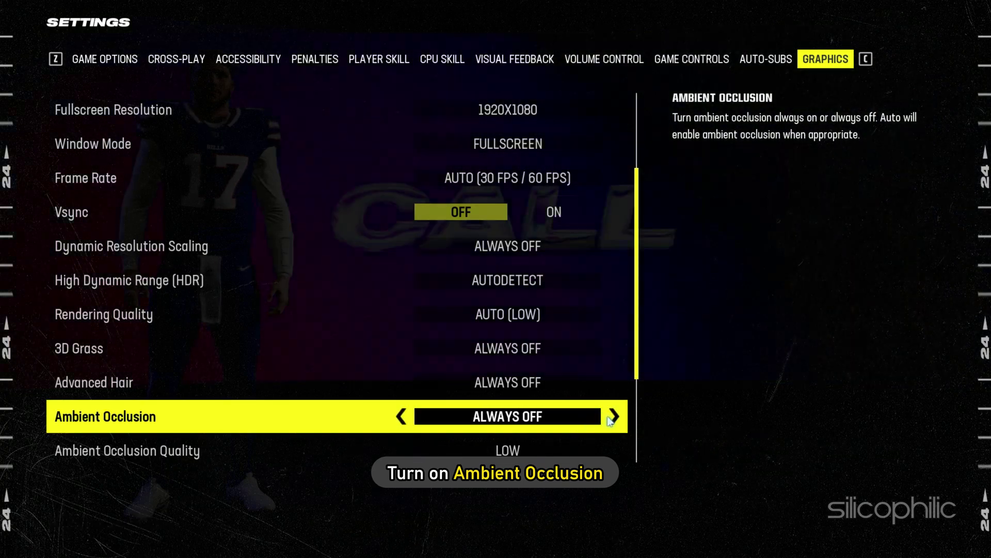
Set Ambient Occlusion to Always On with Low quality
scroll(610, 421, "down", 3)
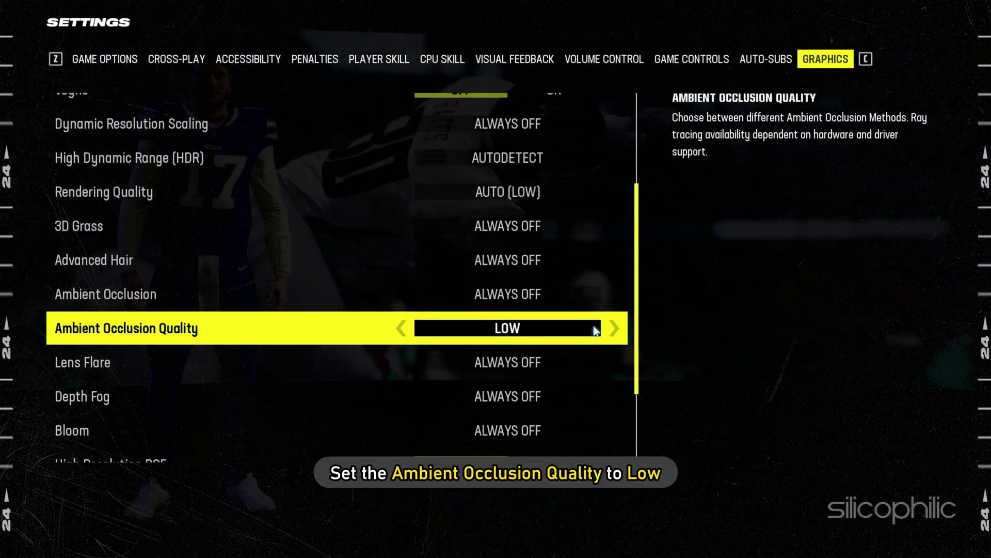
left_click(614, 328)
scroll(599, 331, "down", 1)
left_click(614, 294)
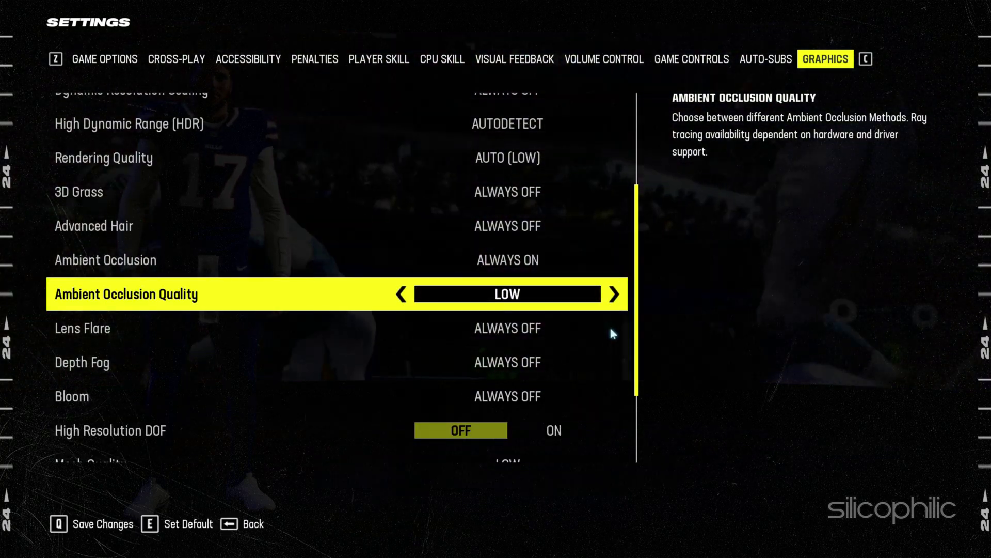
Keep Lens Flare, Depth Fog and Bloom Always Off and turn High Resolution DOF on
key("Down")
key("Right")
key("Right")
key("Right")
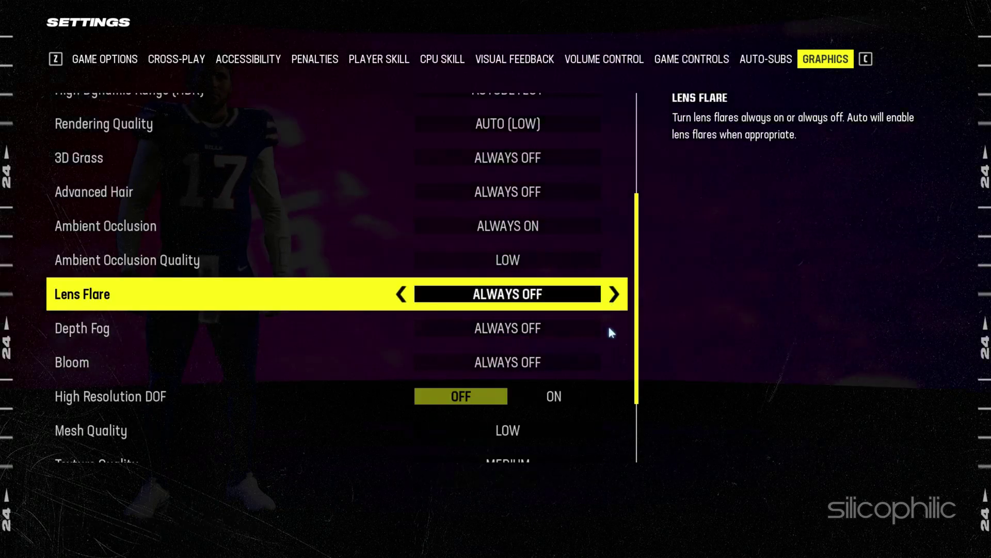
left_click(614, 329)
left_click(614, 329)
scroll(611, 331, "down", 1)
left_click(614, 295)
scroll(612, 331, "down", 1)
left_click(611, 296)
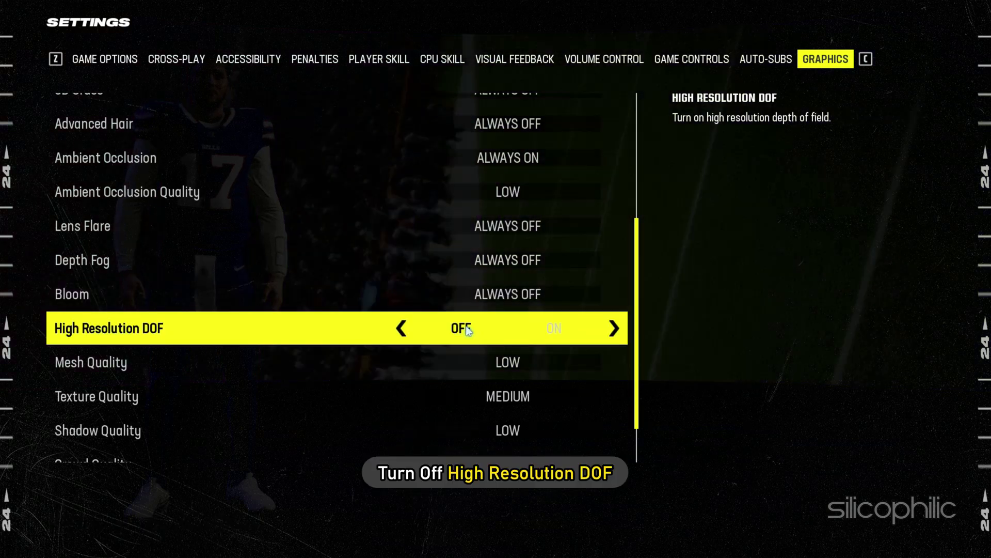
Set Mesh and Texture Quality to Medium, Shadow Quality to Low, and adjust Crowd Quality
left_click(614, 363)
scroll(614, 363, "down", 1)
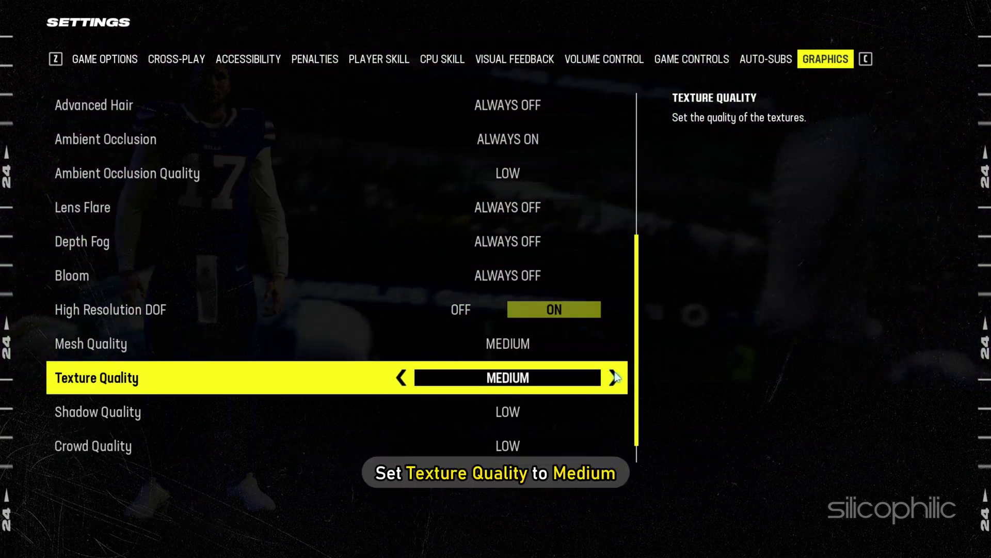
left_click(615, 377)
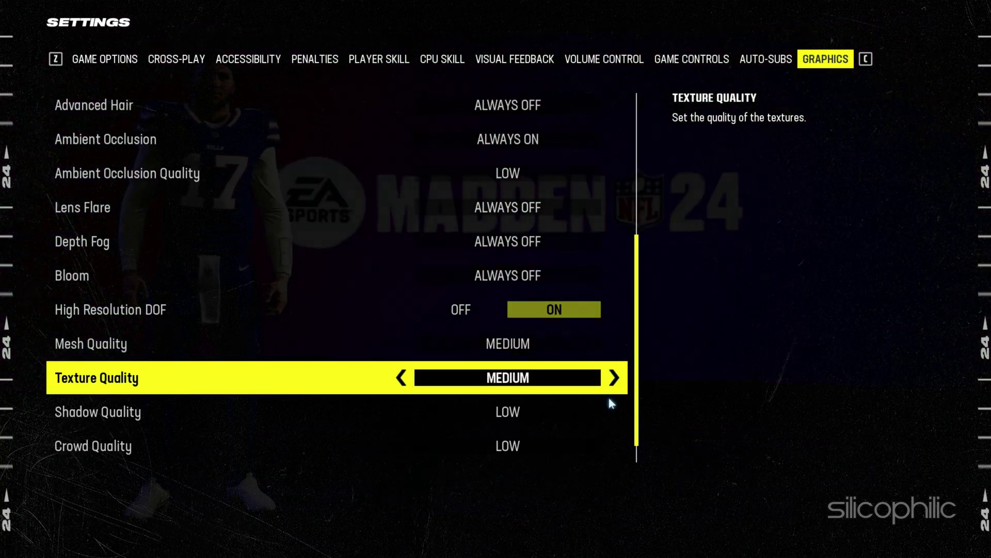
left_click(401, 411)
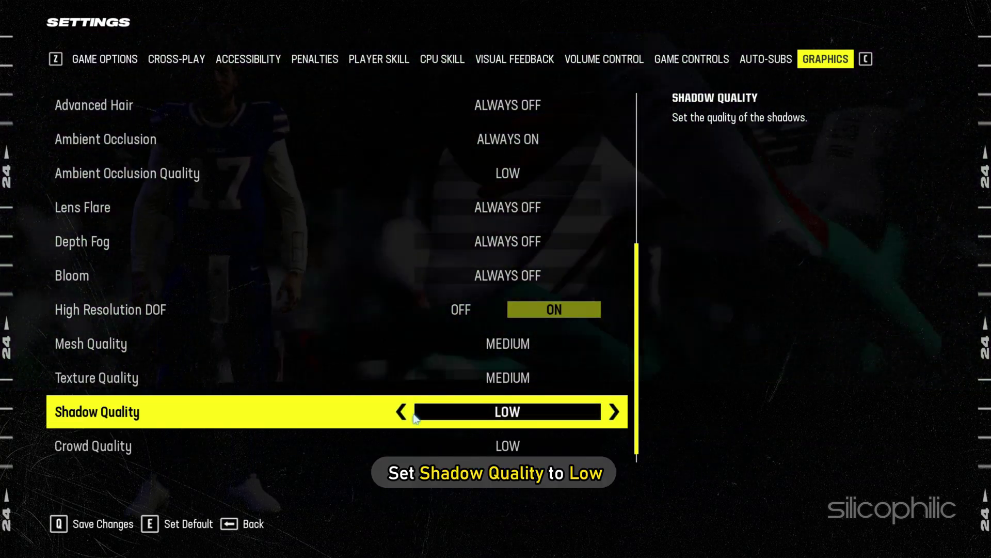
left_click(401, 446)
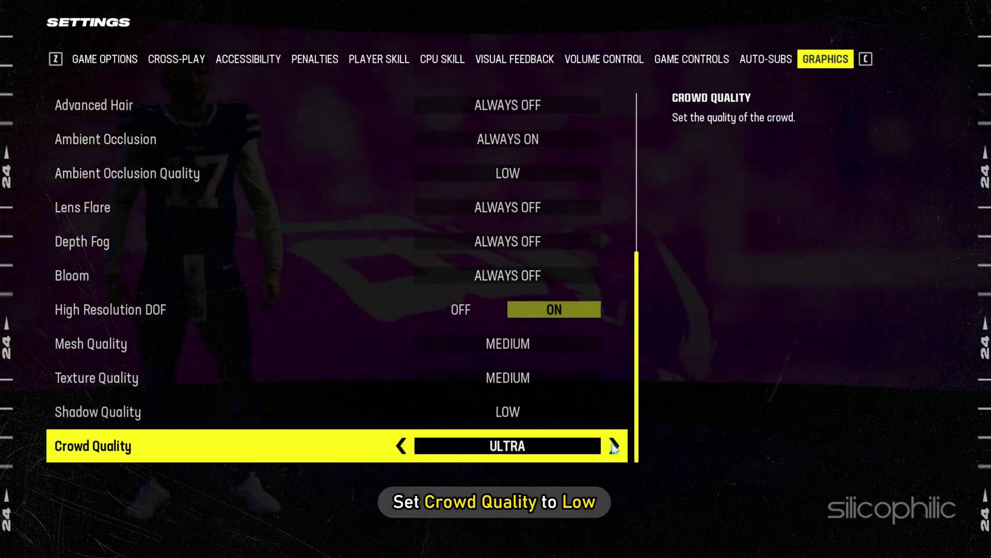